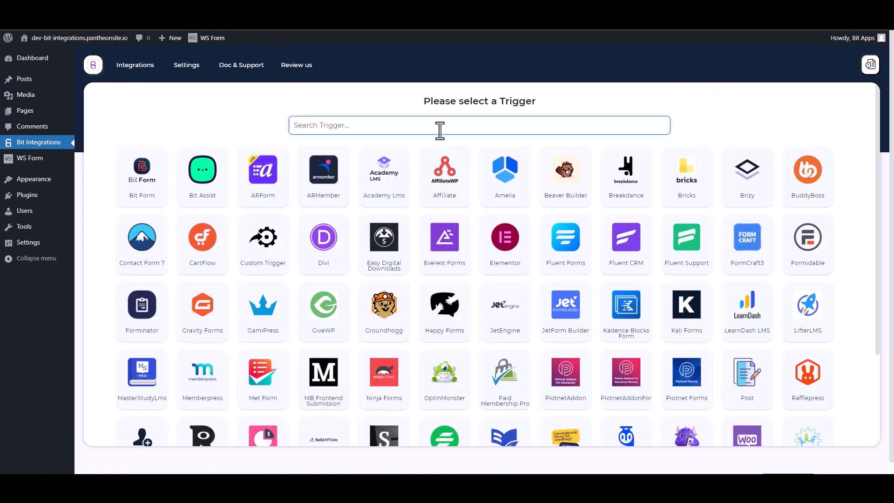
# Step: Search for 'ws' and pick WS Form as the integration's trigger
pyautogui.write('ws')
pyautogui.click(465, 178)
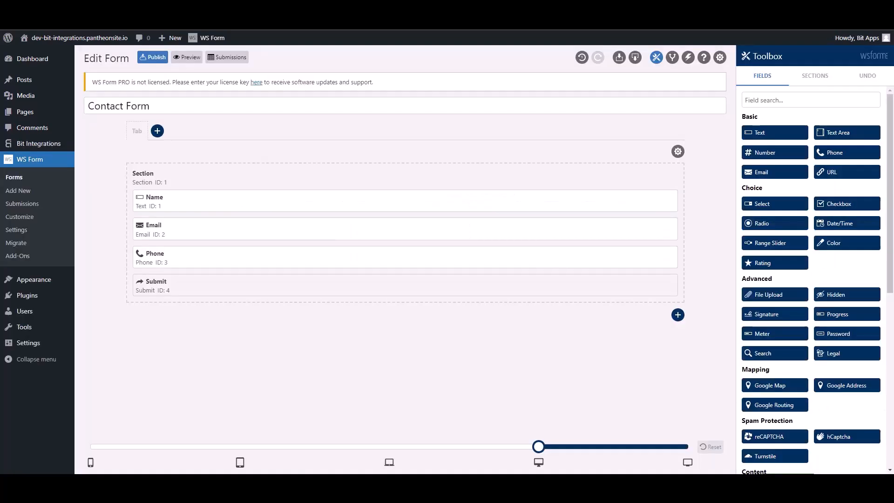
# Step: Add a third action to the Contact Form's actions and name it 'Bit Integrations'
pyautogui.click(688, 57)
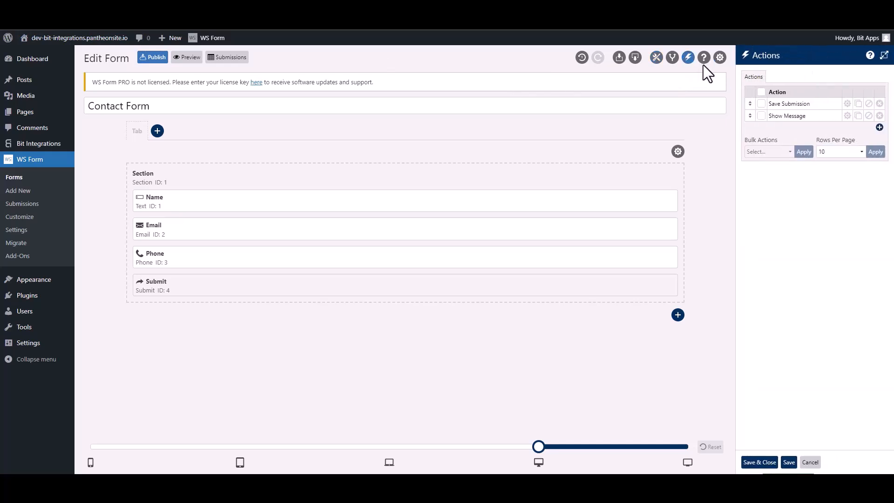
pyautogui.click(878, 127)
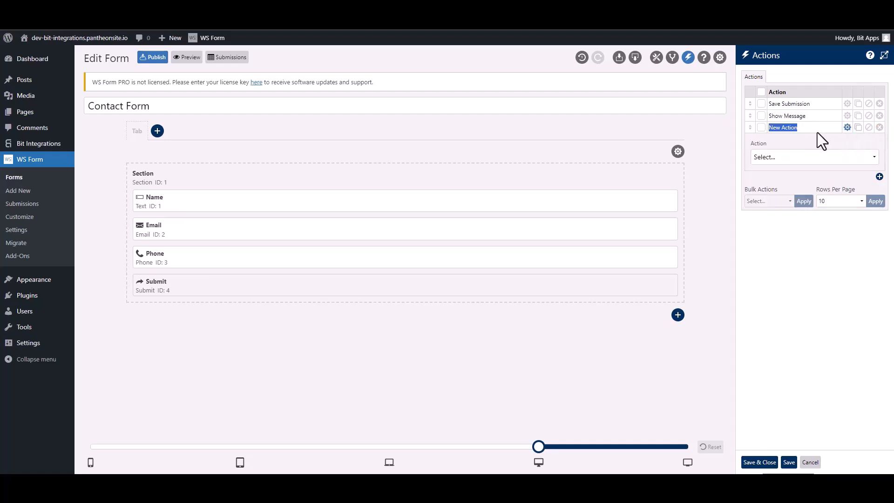
pyautogui.write('Bit Integra')
pyautogui.click(800, 158)
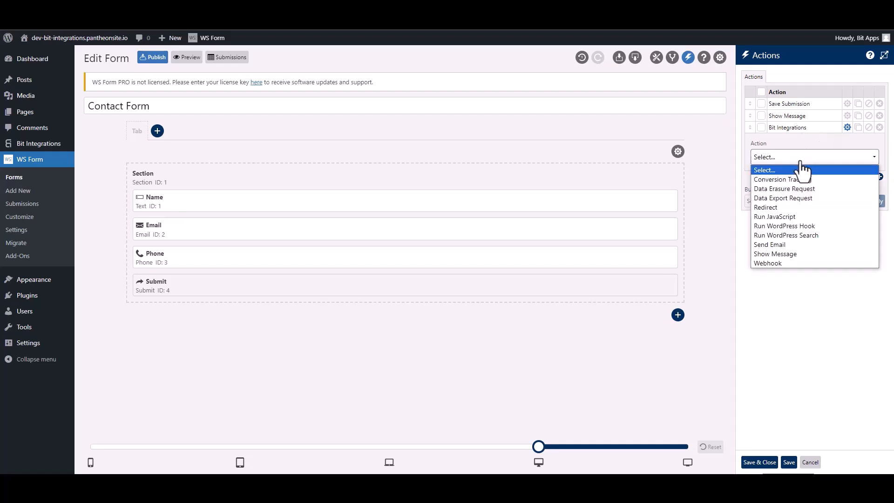
# Step: Set the action to Run WordPress Hook, type do_action, hook tag ws_form_action_for_bi, and save
pyautogui.click(811, 225)
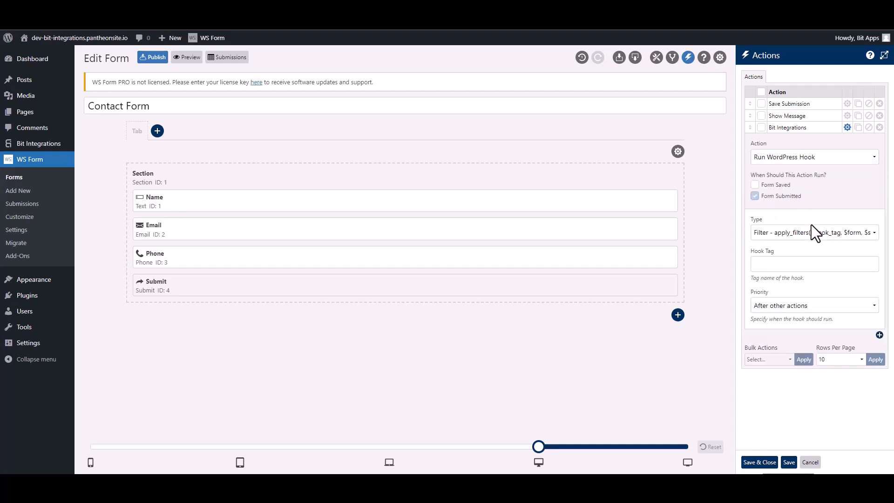
pyautogui.click(778, 236)
pyautogui.click(776, 253)
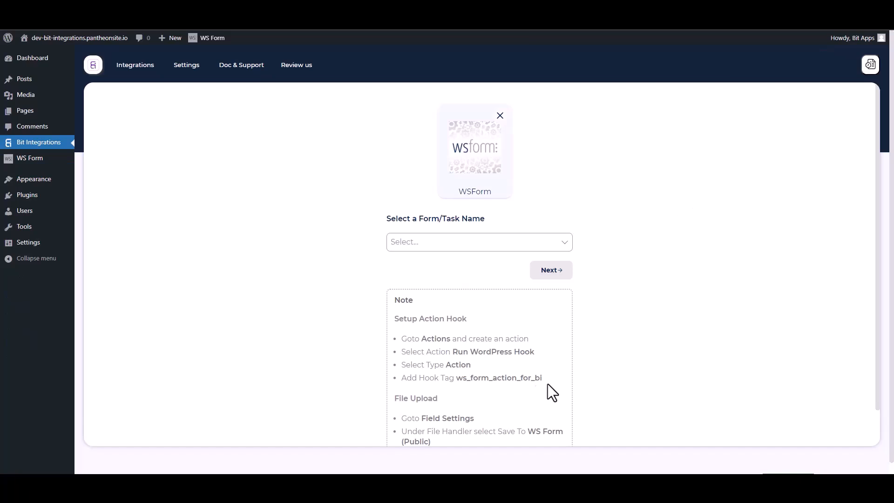
pyautogui.moveTo(547, 383); pyautogui.dragTo(460, 377)
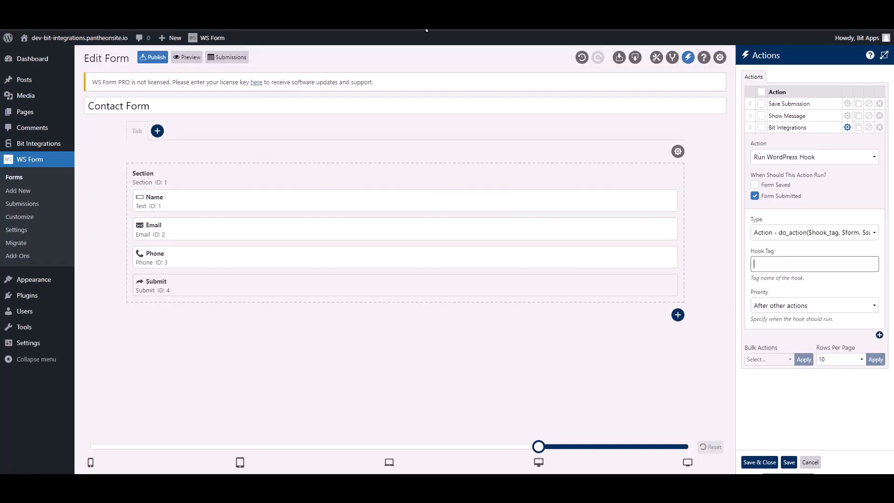
pyautogui.write('ws_form_action_for_bi')
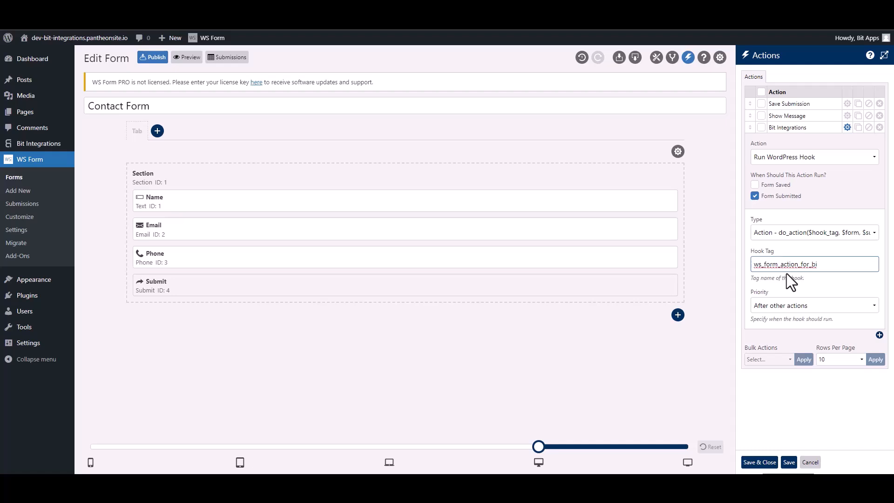
pyautogui.click(768, 462)
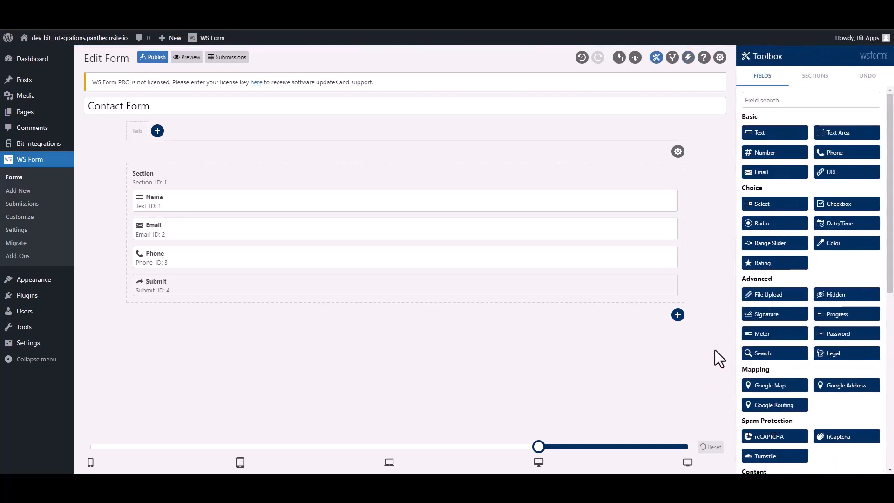
# Step: Select Contact Form as the WS Form trigger form and choose Zapier as the action app
pyautogui.click(93, 10)
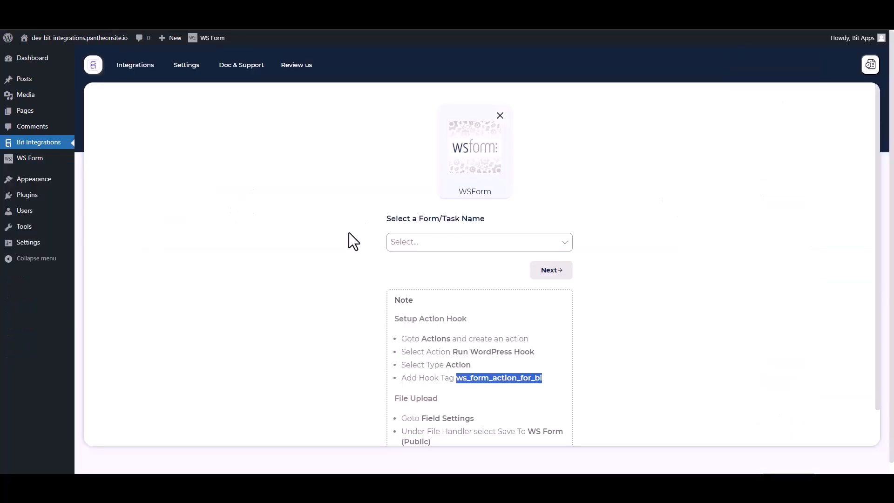
pyautogui.click(330, 217)
pyautogui.click(437, 242)
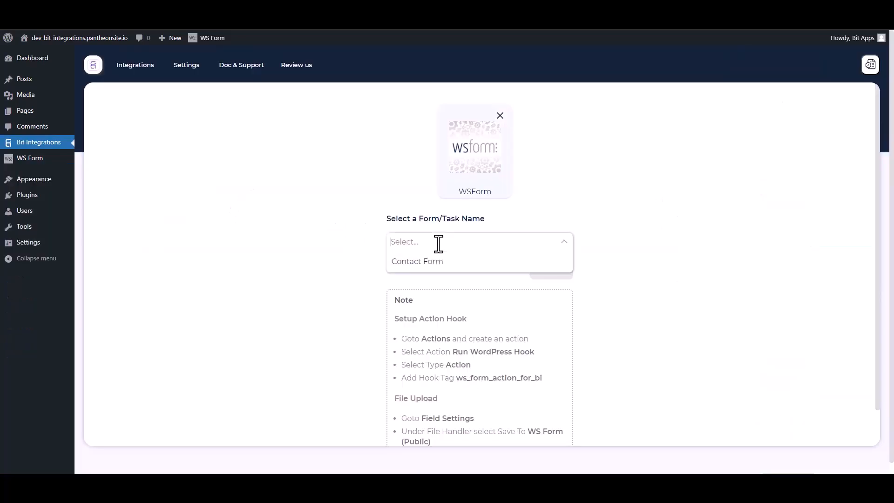
pyautogui.click(414, 262)
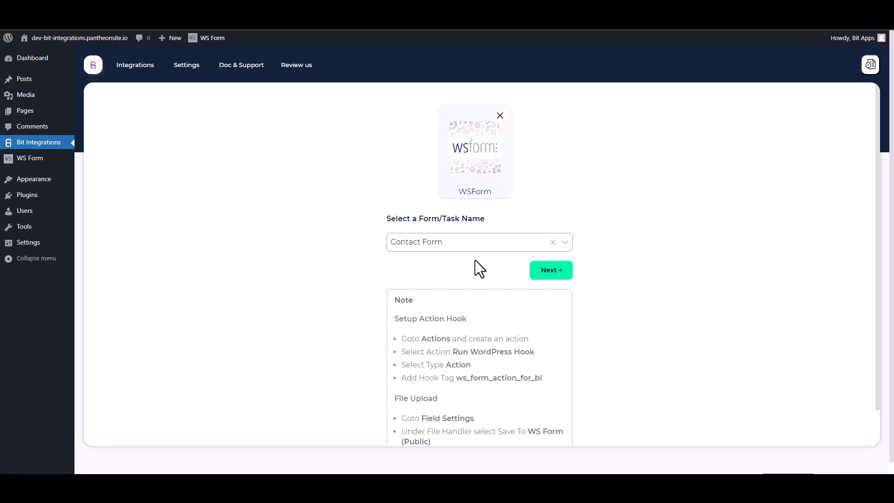
pyautogui.click(540, 273)
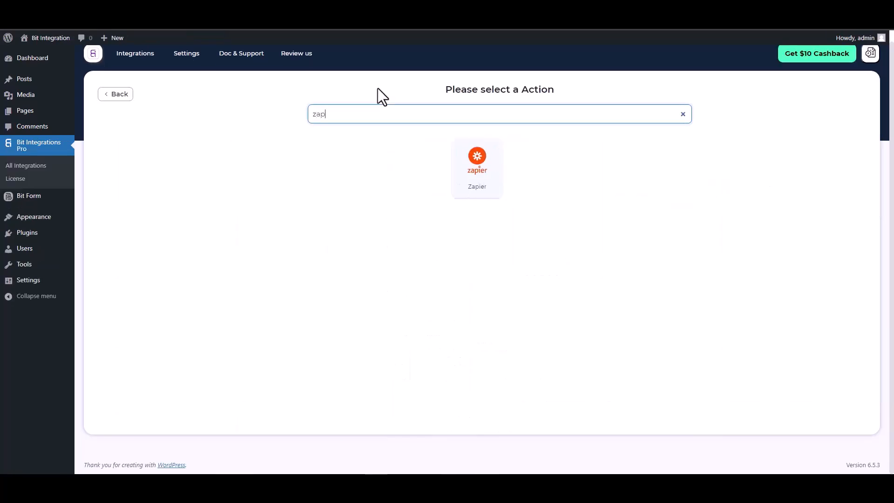
pyautogui.click(466, 165)
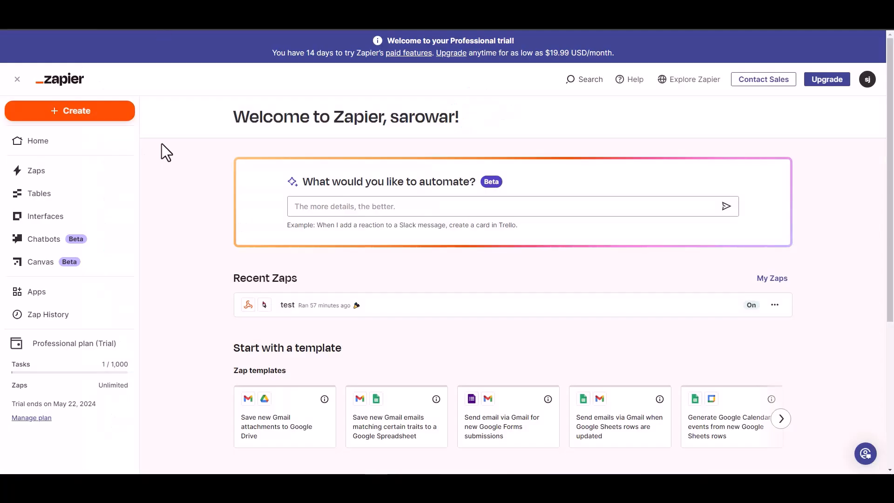
# Step: Create a new Zap and make Webhooks by Zapier its trigger
pyautogui.click(85, 114)
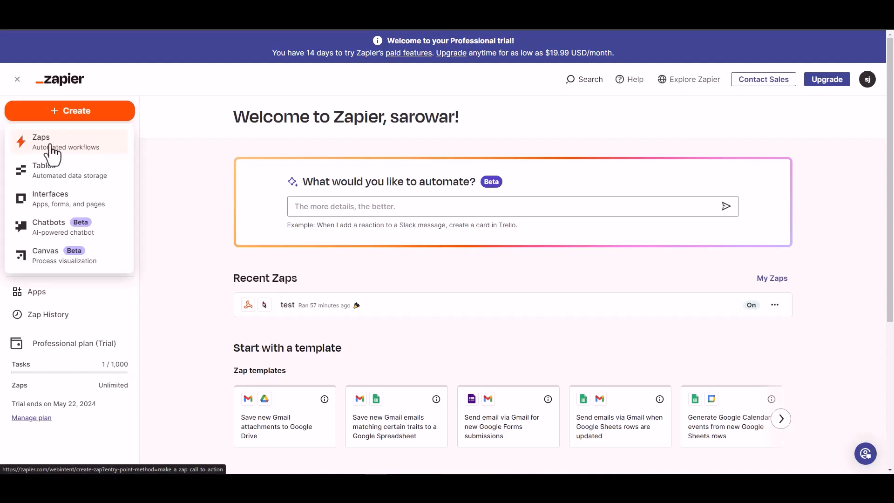
pyautogui.click(158, 157)
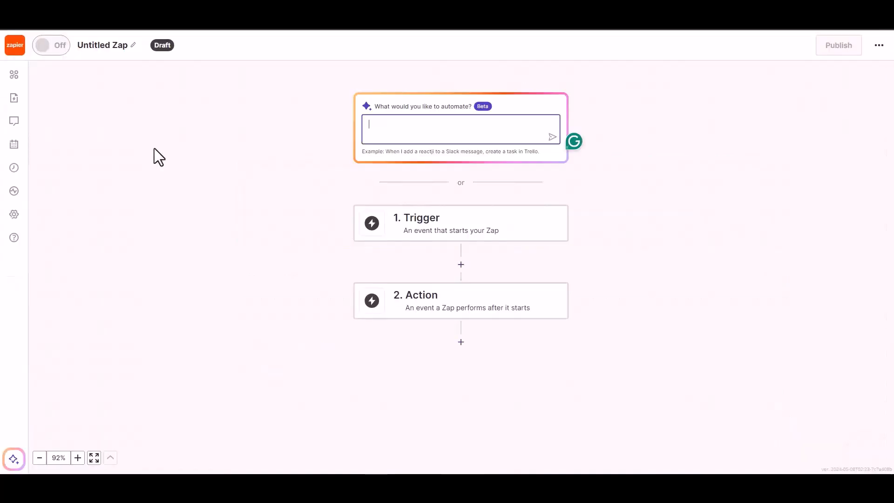
pyautogui.click(434, 232)
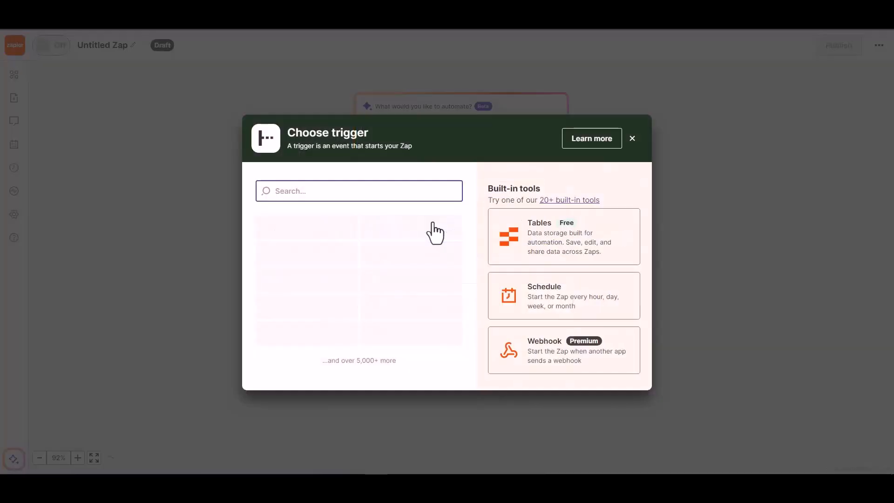
pyautogui.click(544, 357)
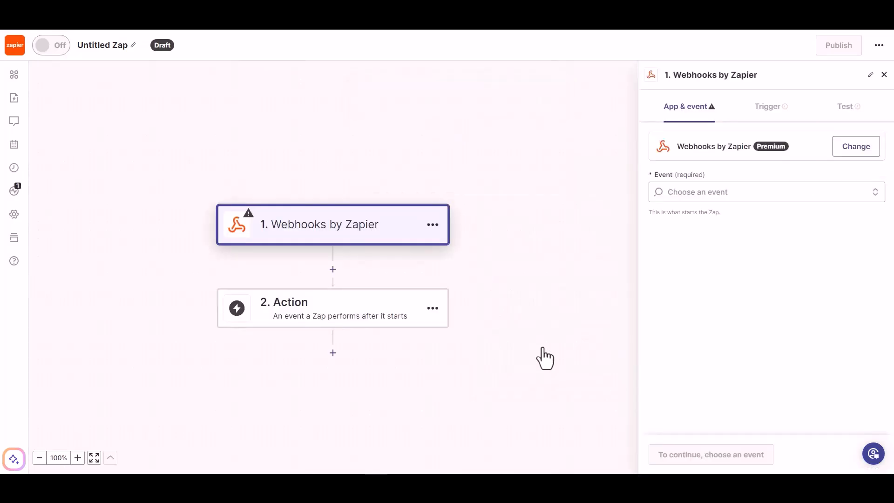
# Step: Set the trigger event to Catch Hook, continue to testing, and copy the webhook URL
pyautogui.click(719, 194)
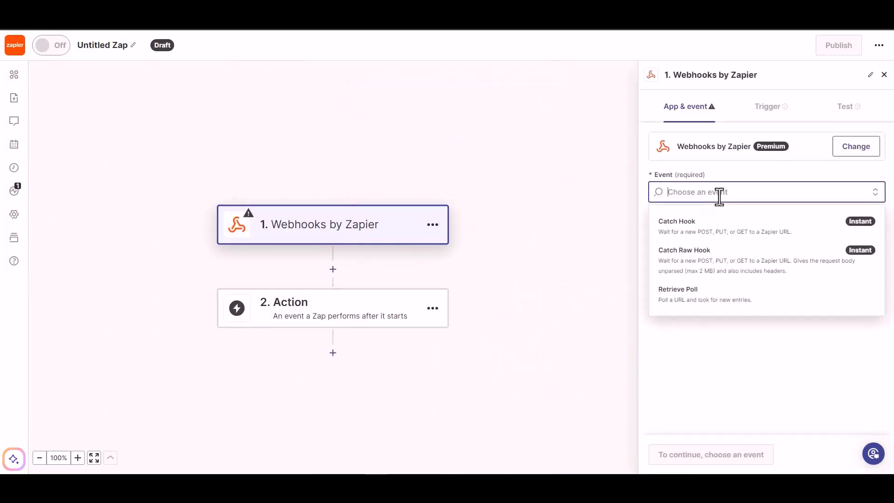
pyautogui.click(712, 239)
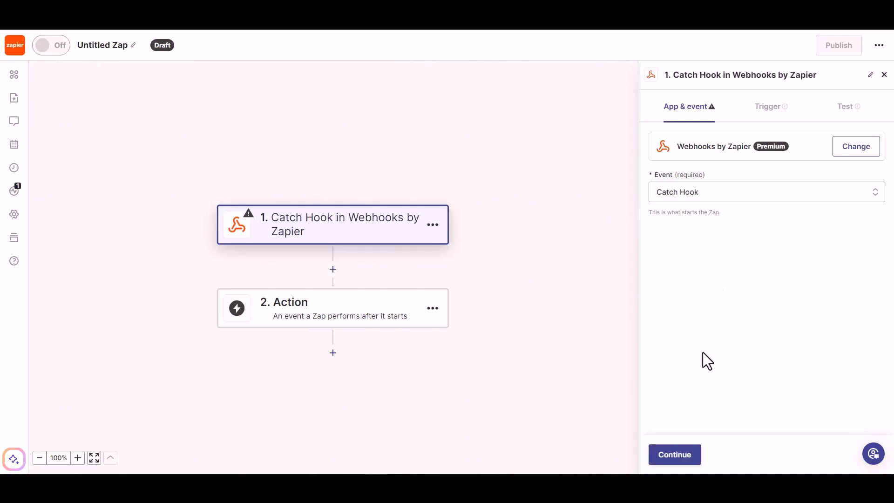
pyautogui.click(674, 459)
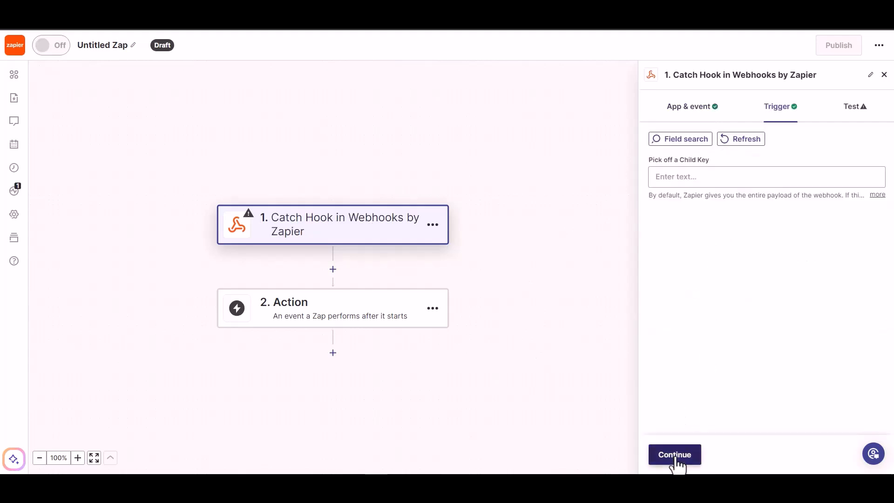
pyautogui.click(675, 456)
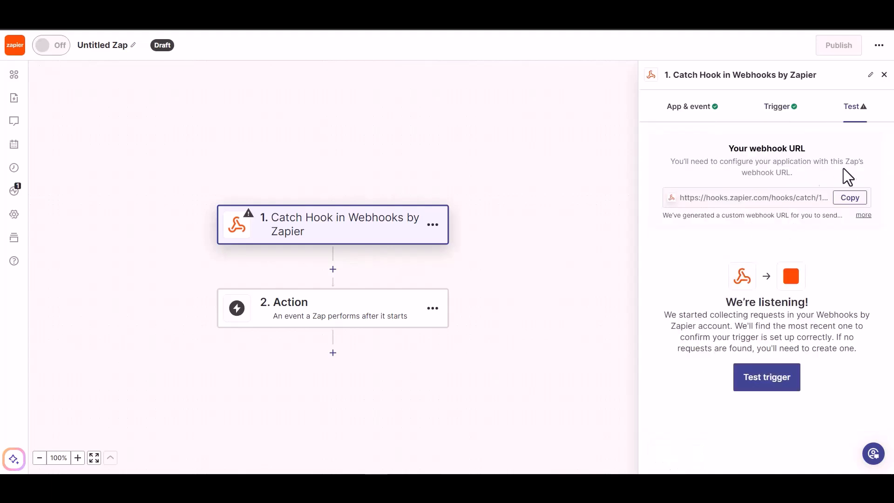
pyautogui.click(845, 198)
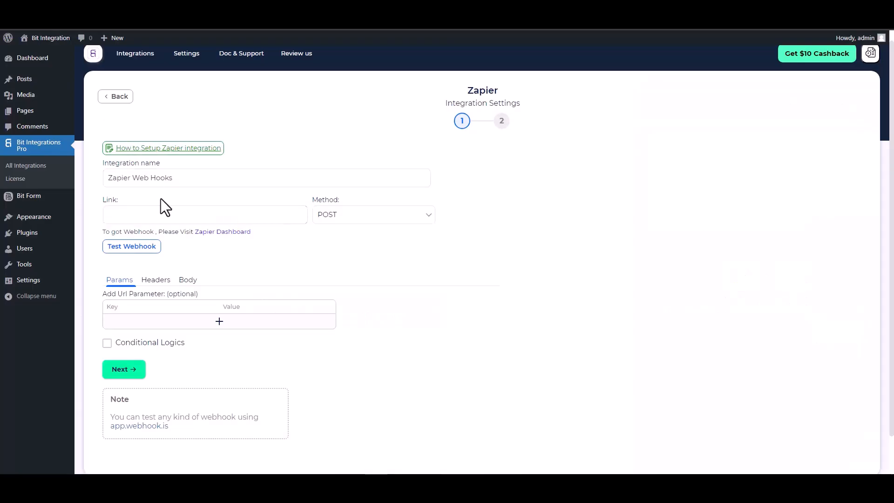
# Step: Paste the Zapier webhook URL as the link and send all form data as application/json
pyautogui.click(165, 215)
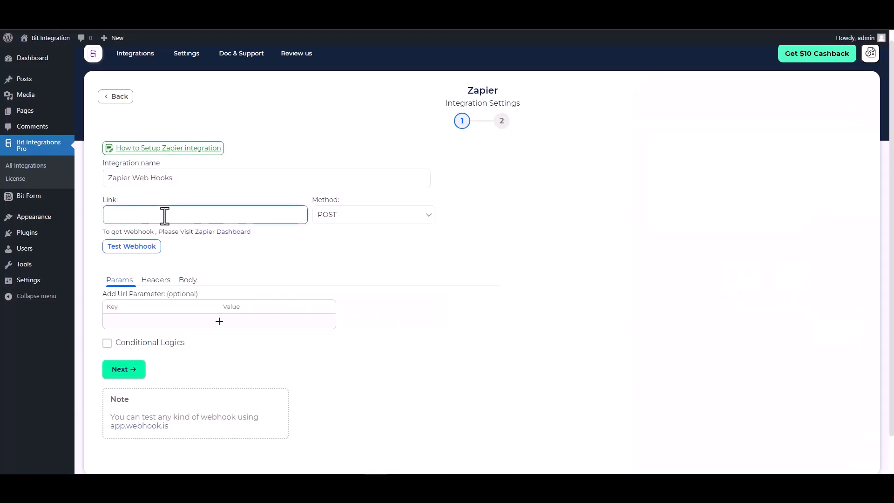
pyautogui.hotkey('ctrl', 'v')
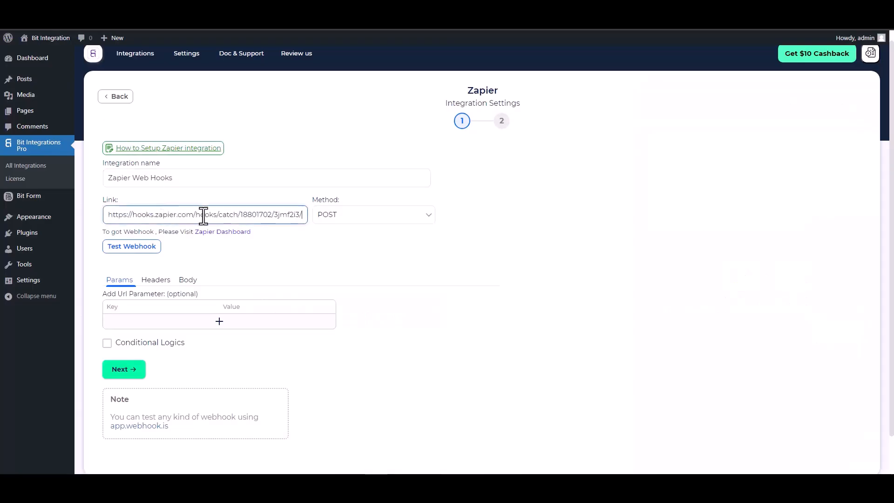
pyautogui.click(186, 281)
pyautogui.click(149, 301)
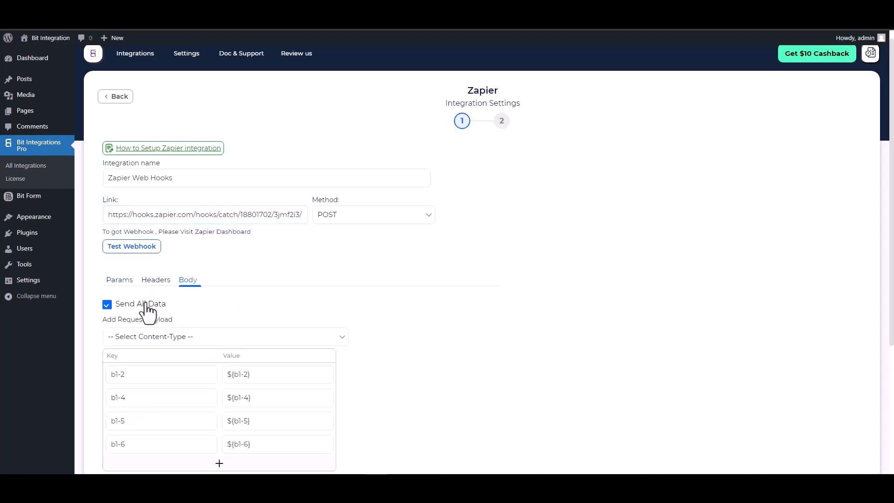
pyautogui.scroll(-2, 199, 239)
pyautogui.click(219, 246)
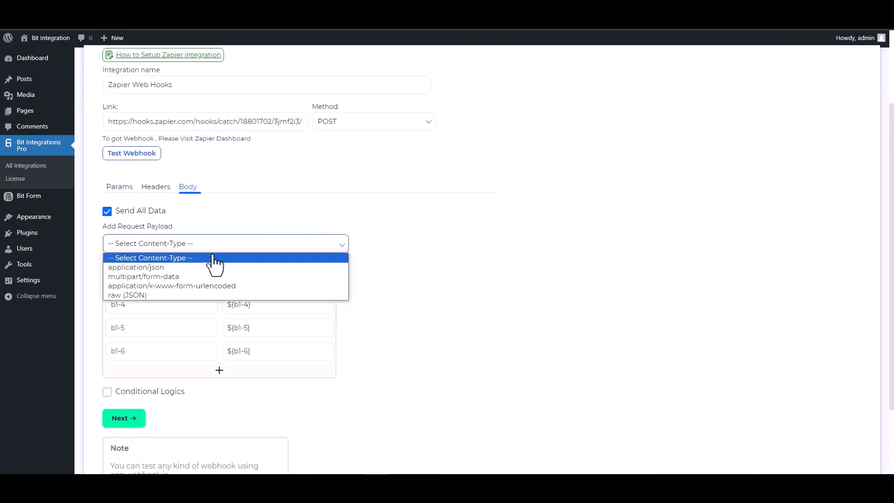
pyautogui.click(169, 268)
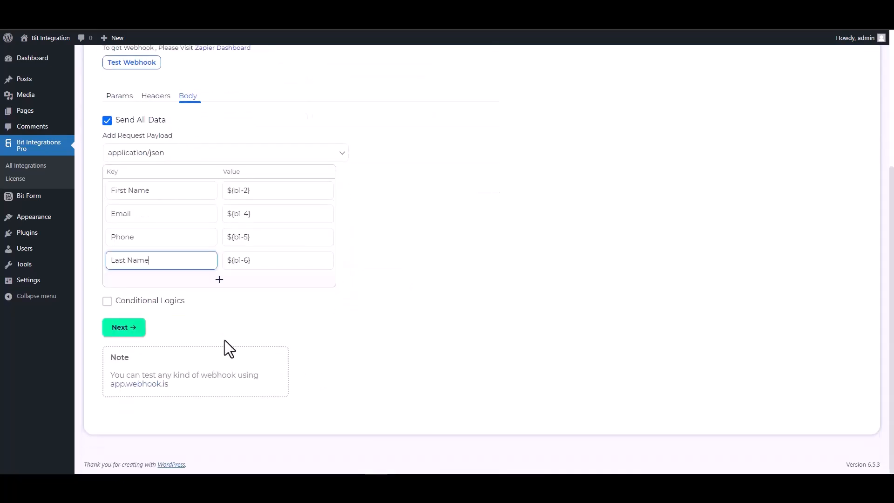
# Step: Leave conditional logic off, then finish and save the Zapier integration
pyautogui.click(126, 304)
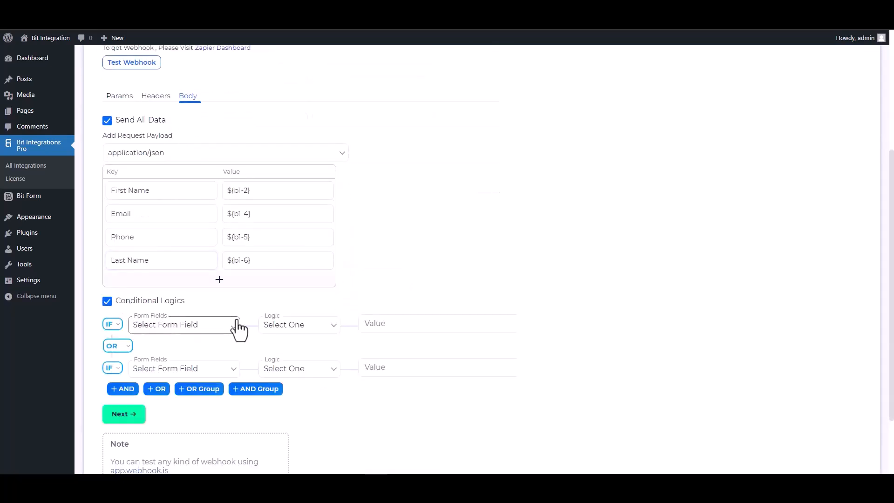
pyautogui.scroll(-2, 331, 333)
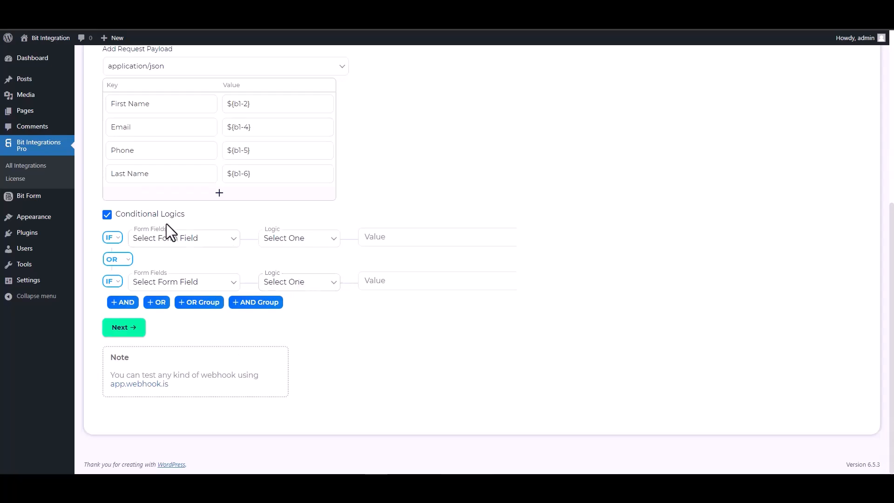
pyautogui.click(108, 215)
pyautogui.scroll(5, 407, 281)
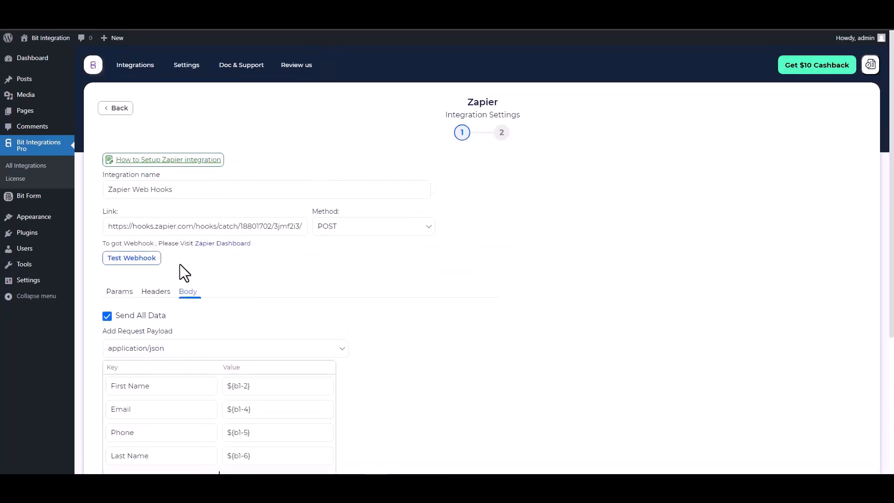
pyautogui.scroll(-1, 370, 289)
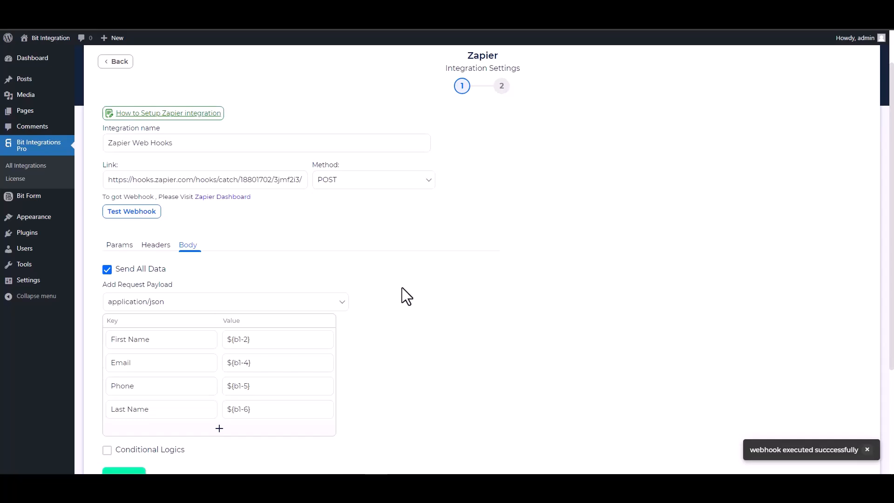
pyautogui.scroll(-1, 403, 296)
pyautogui.click(142, 439)
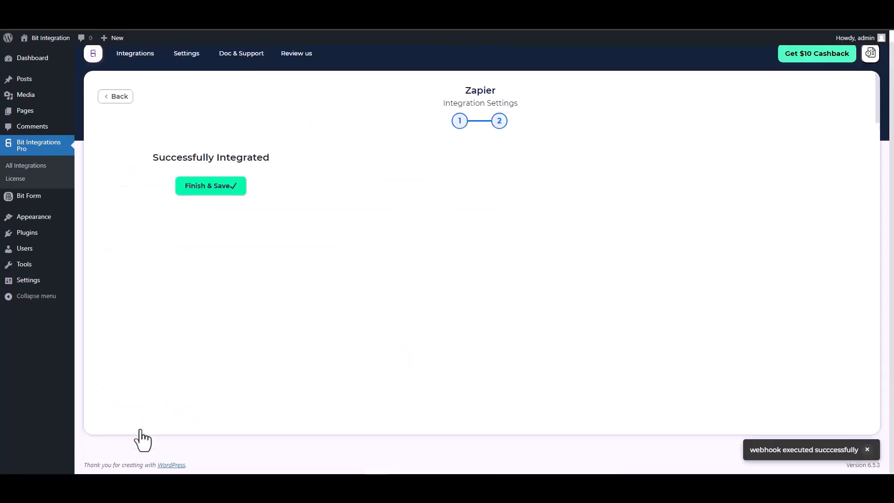
pyautogui.click(479, 186)
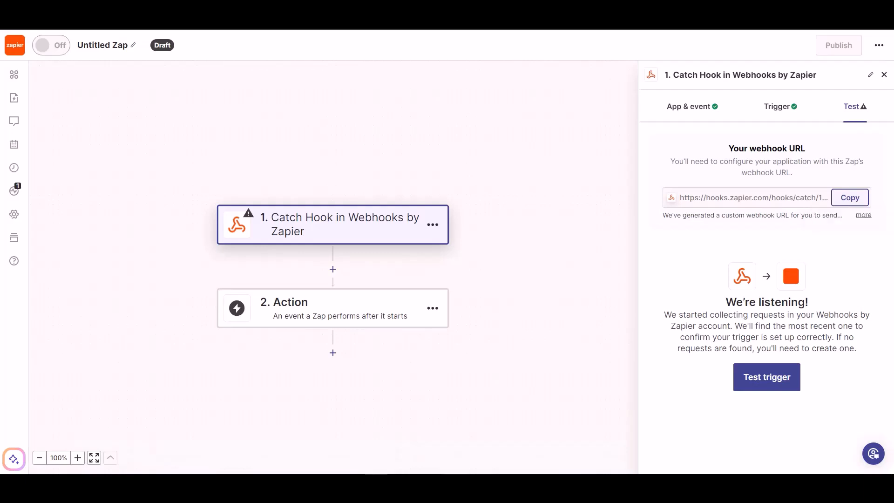
# Step: Test the trigger, keep request A, and add Woodpecker.co's Create/Update Prospect as the action
pyautogui.click(757, 380)
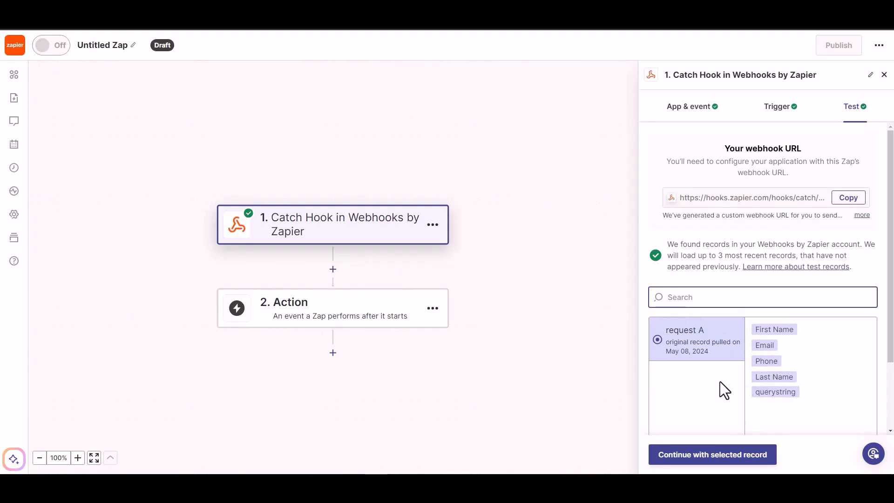
pyautogui.click(722, 467)
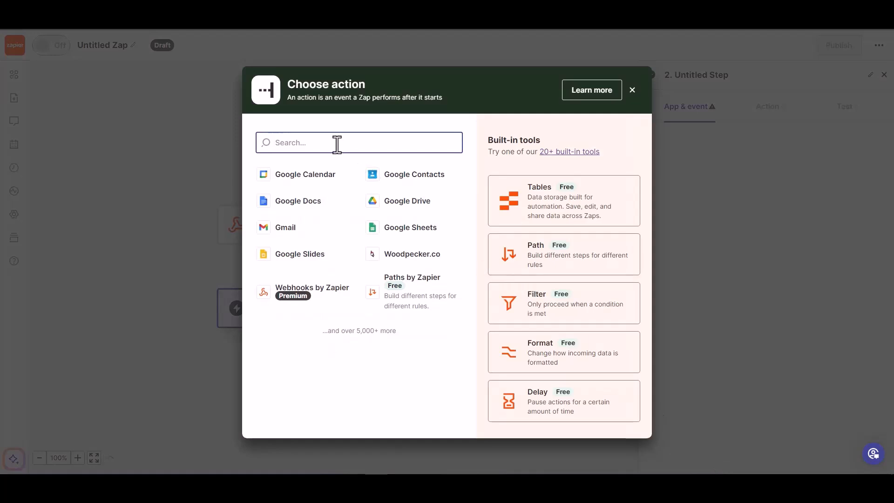
pyautogui.write('wood')
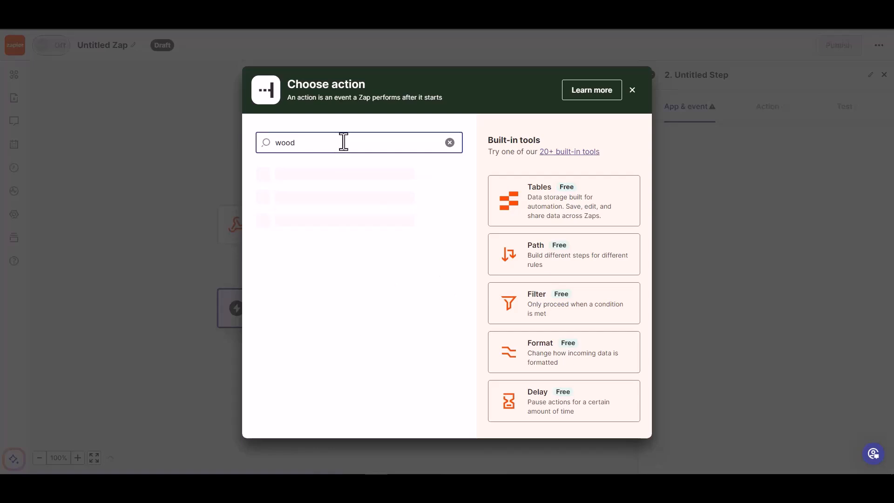
pyautogui.click(323, 180)
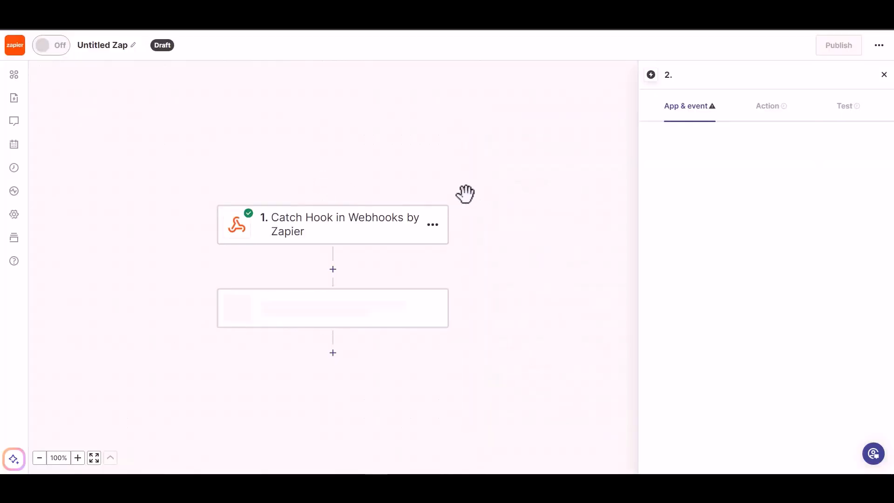
pyautogui.click(717, 192)
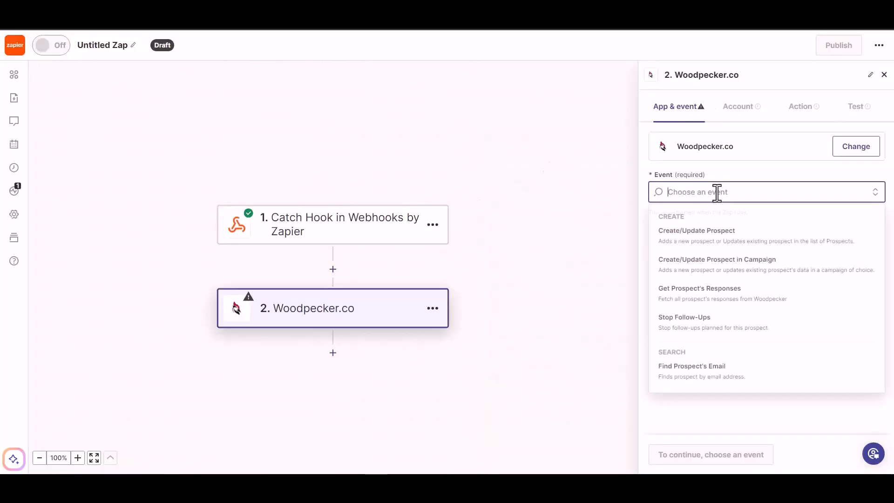
pyautogui.click(717, 242)
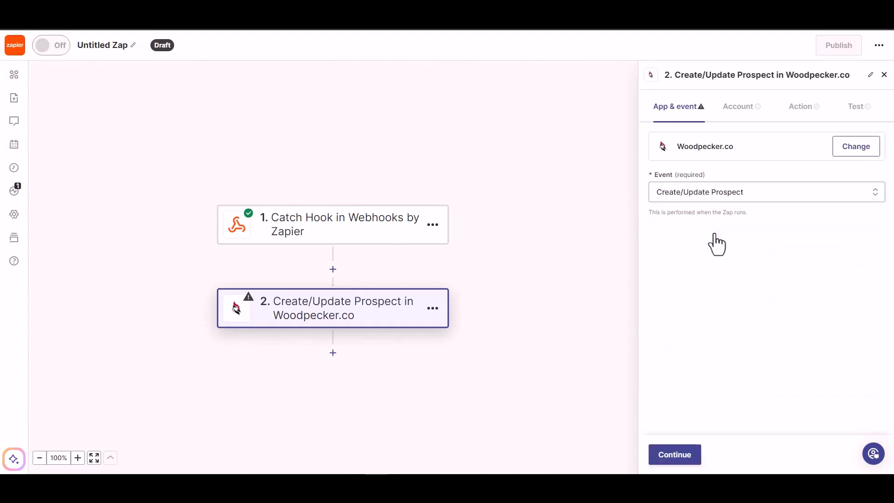
pyautogui.click(670, 459)
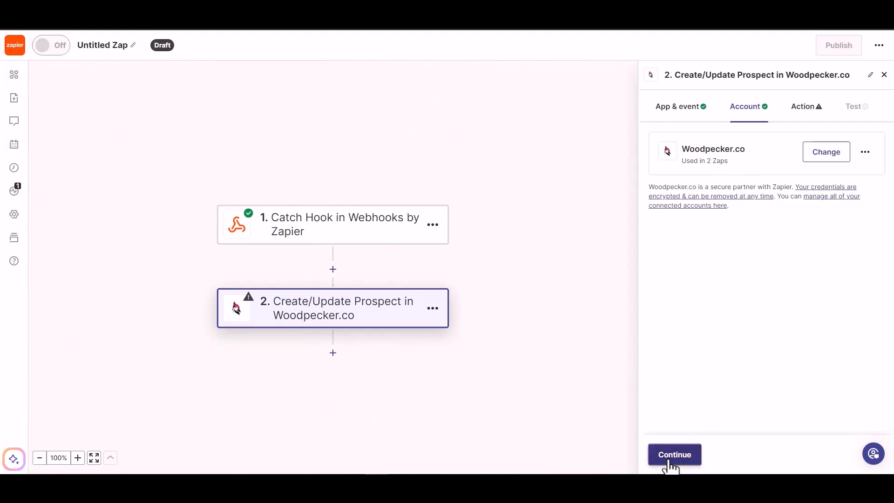
# Step: Map the webhook Email into the prospect's Email and set Prospect's Status to ACTIVE
pyautogui.click(671, 460)
pyautogui.click(698, 176)
pyautogui.click(689, 283)
pyautogui.click(784, 154)
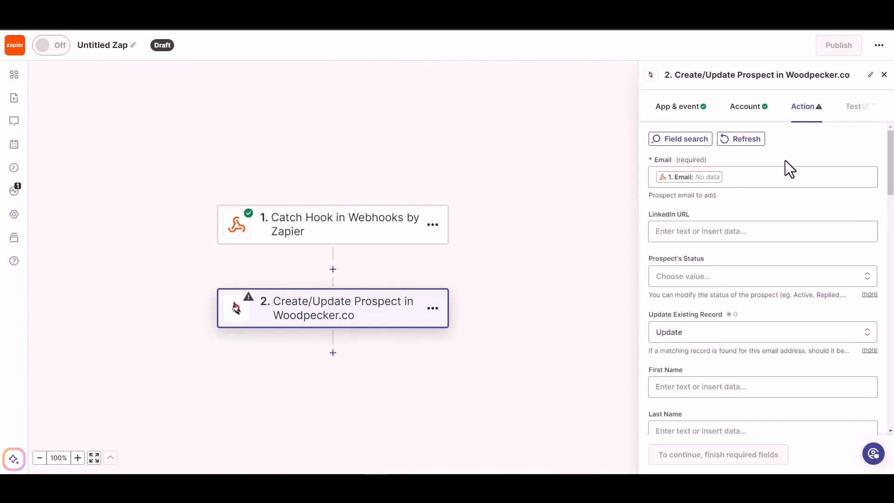
pyautogui.click(705, 277)
pyautogui.click(708, 231)
pyautogui.click(745, 206)
pyautogui.scroll(-1, 726, 252)
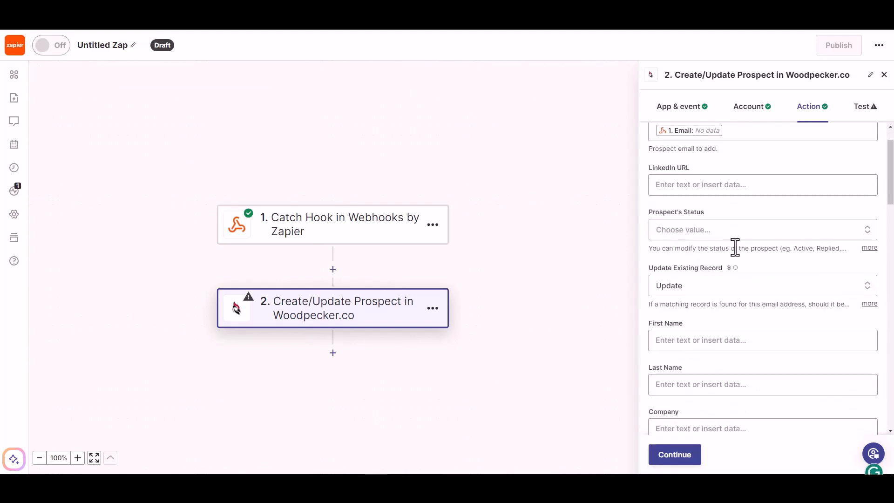
pyautogui.click(738, 229)
pyautogui.click(688, 391)
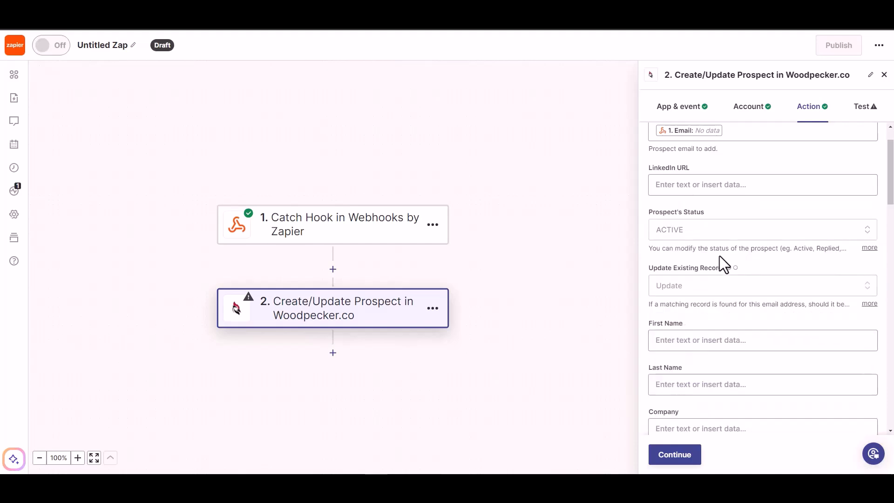
# Step: Map the webhook First Name, Last Name and Phone into the matching prospect fields
pyautogui.scroll(-1, 701, 289)
pyautogui.click(706, 294)
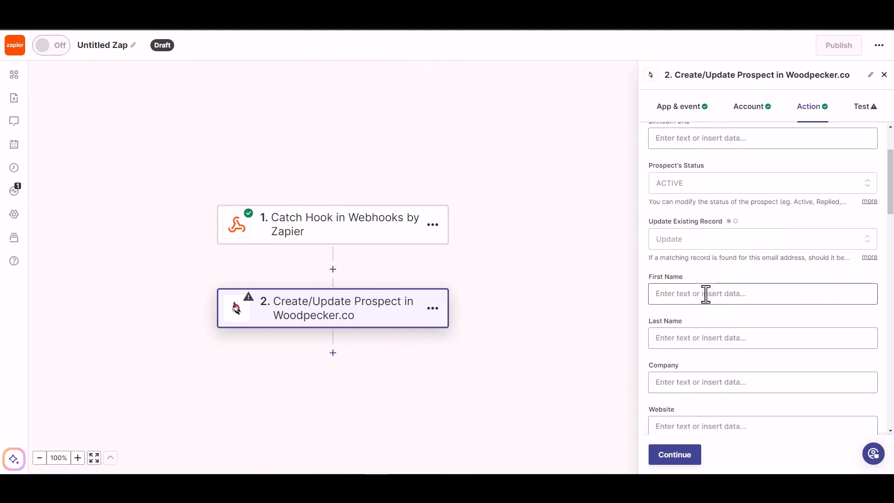
pyautogui.click(697, 421)
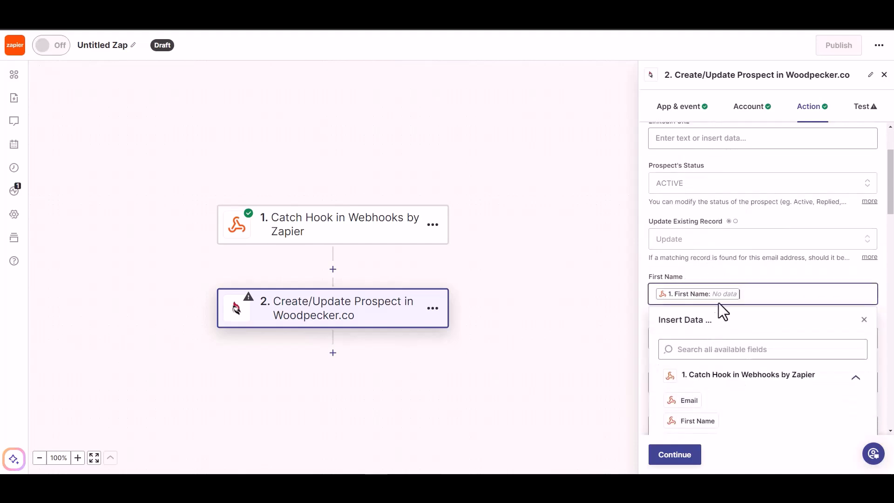
pyautogui.click(747, 266)
pyautogui.scroll(-2, 747, 267)
pyautogui.click(733, 251)
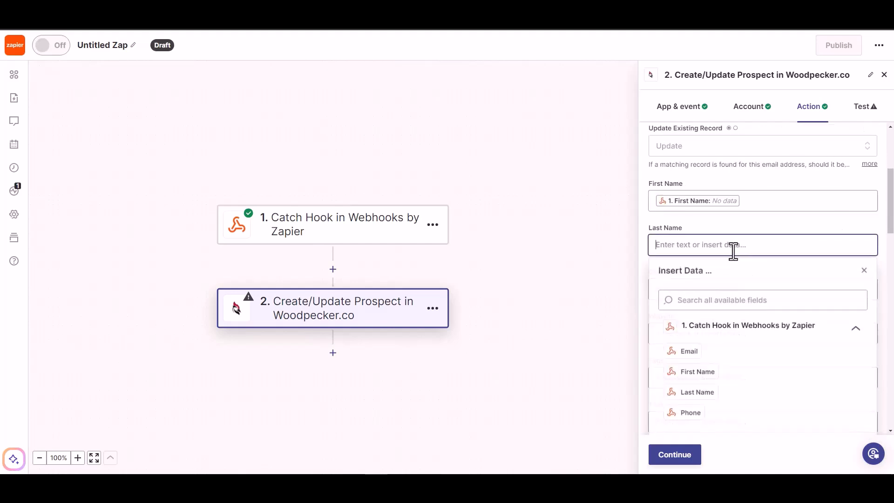
pyautogui.click(694, 392)
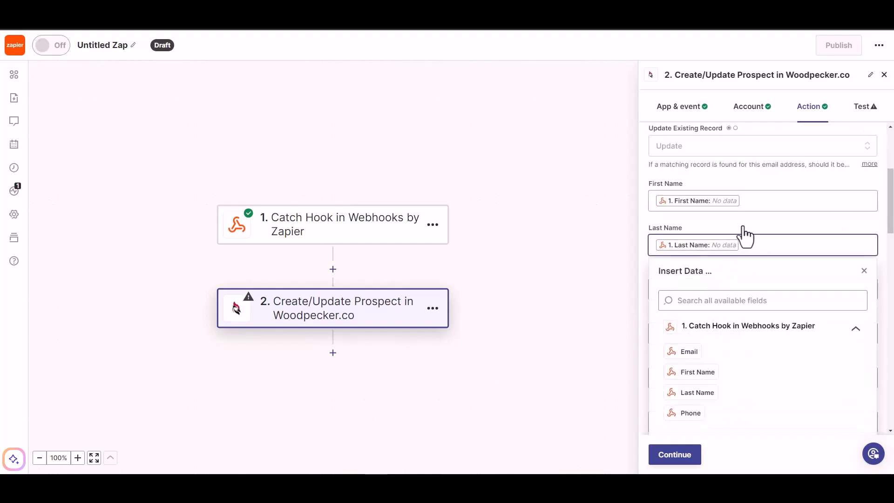
pyautogui.scroll(-1, 743, 235)
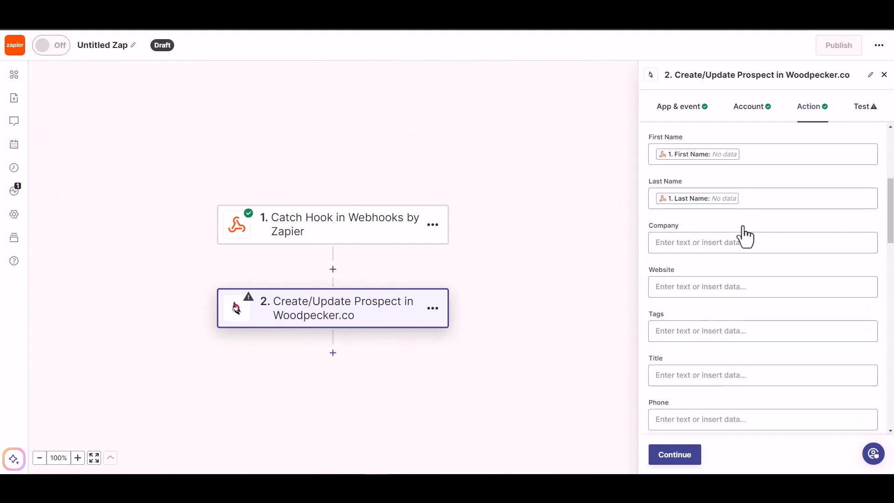
pyautogui.scroll(-1, 696, 368)
pyautogui.click(701, 376)
pyautogui.scroll(-3, 724, 401)
pyautogui.click(687, 402)
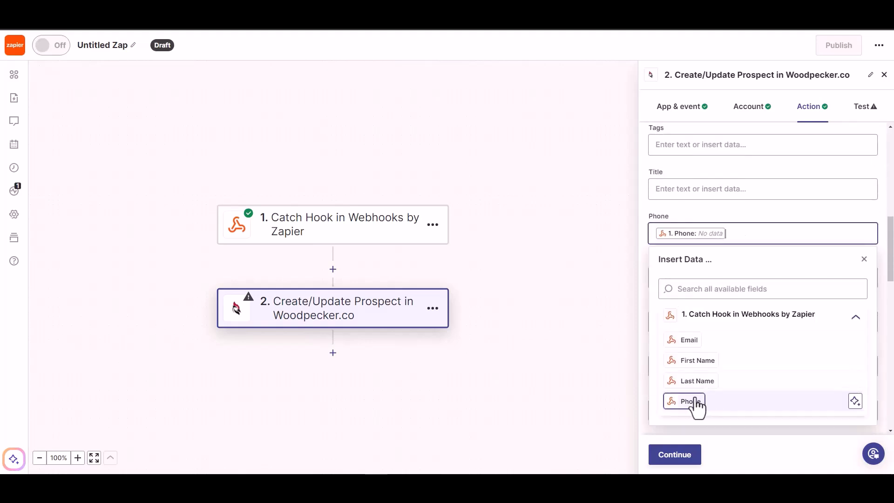
pyautogui.click(731, 206)
# Step: Confirm the Woodpecker field mapping and skip the action test
pyautogui.scroll(-5, 717, 368)
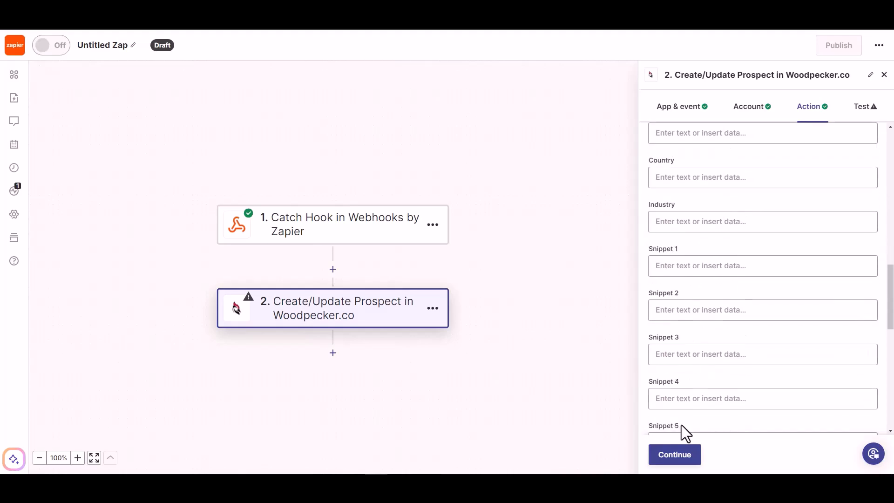
pyautogui.click(671, 461)
pyautogui.click(685, 456)
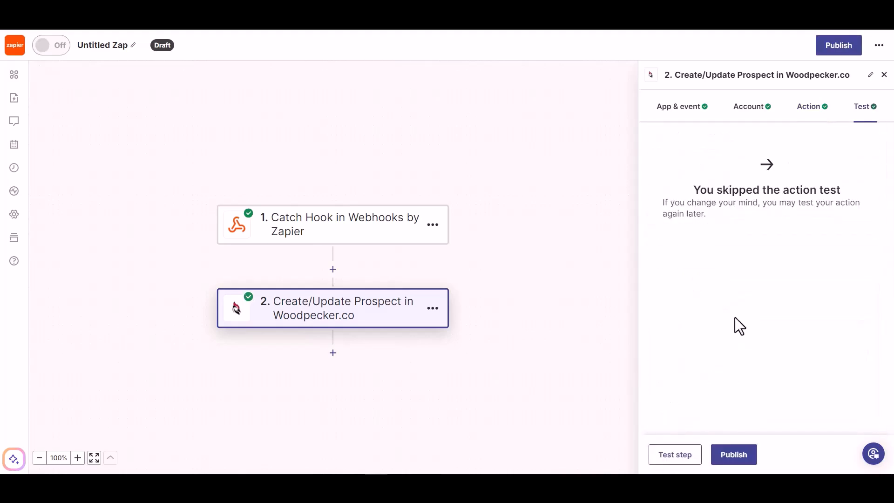
# Step: Publish the Zap and rename it 'Bit Integrations'
pyautogui.click(725, 460)
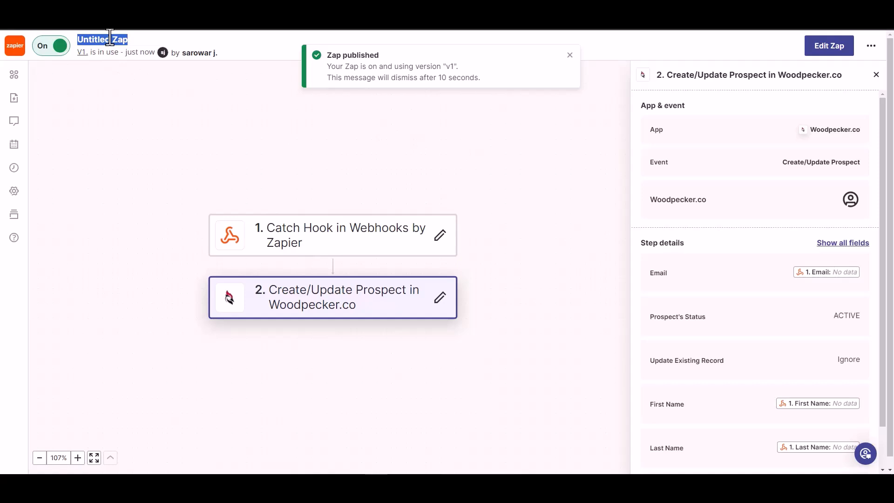
pyautogui.write('Bit Integrations')
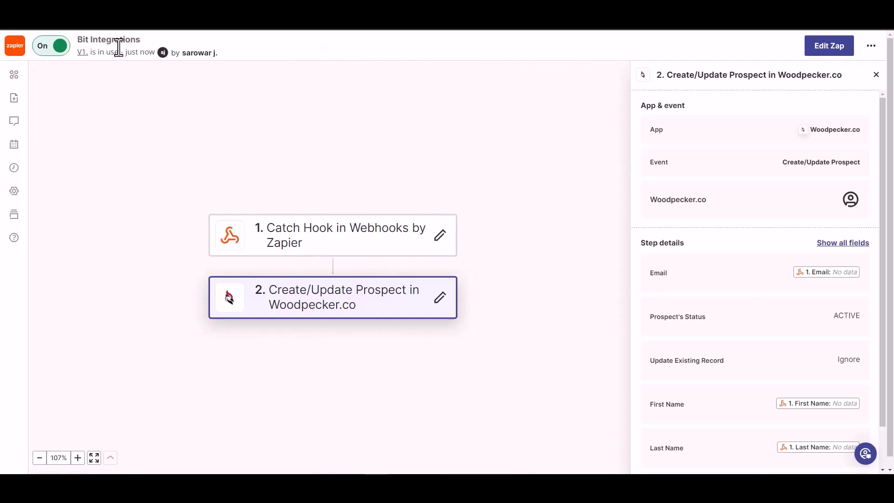
pyautogui.click(160, 89)
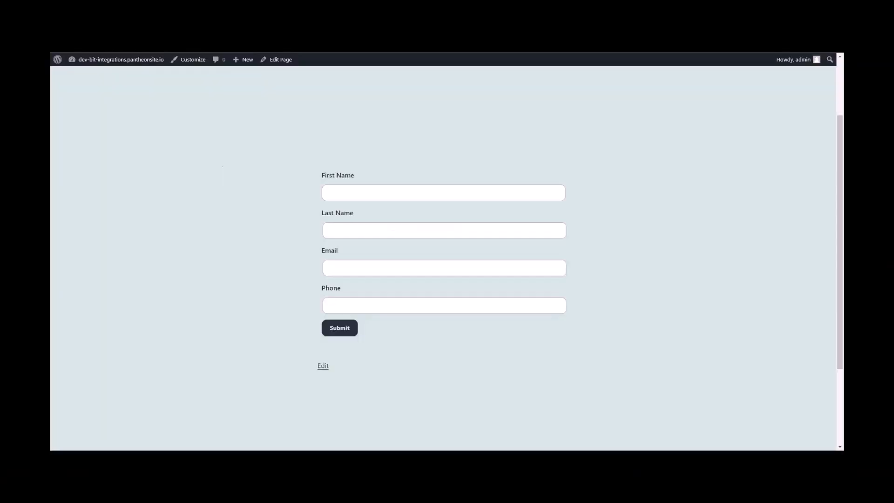
# Step: Submit the form with first name Bit, last name Integrations, a support e-mail and a phone number
pyautogui.click(407, 192)
pyautogui.write('Bit')
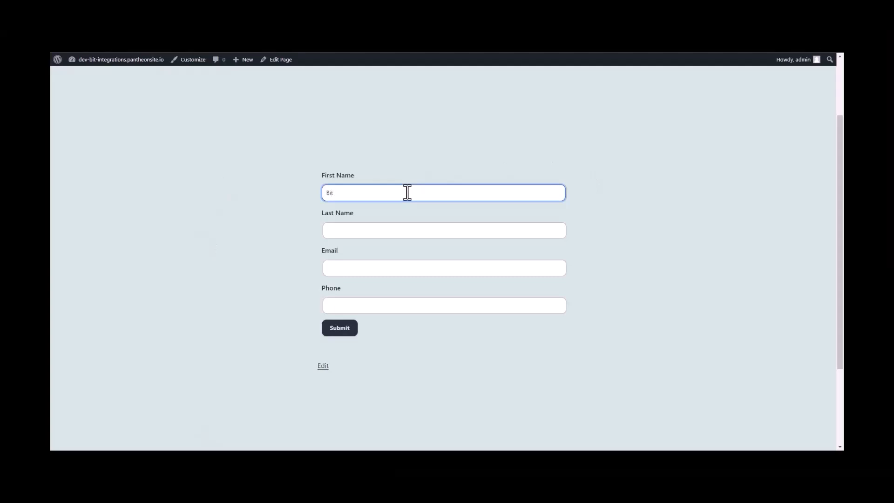
pyautogui.click(373, 227)
pyautogui.write('In')
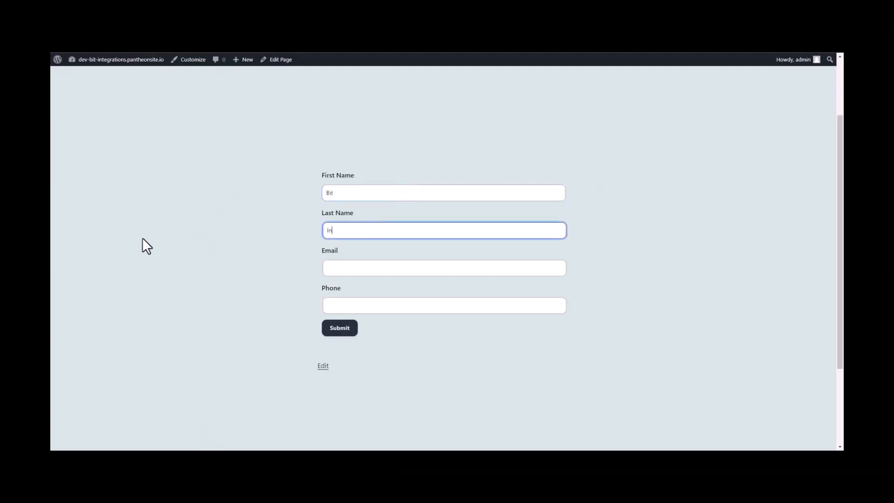
pyautogui.write('tegrations')
pyautogui.press('Tab')
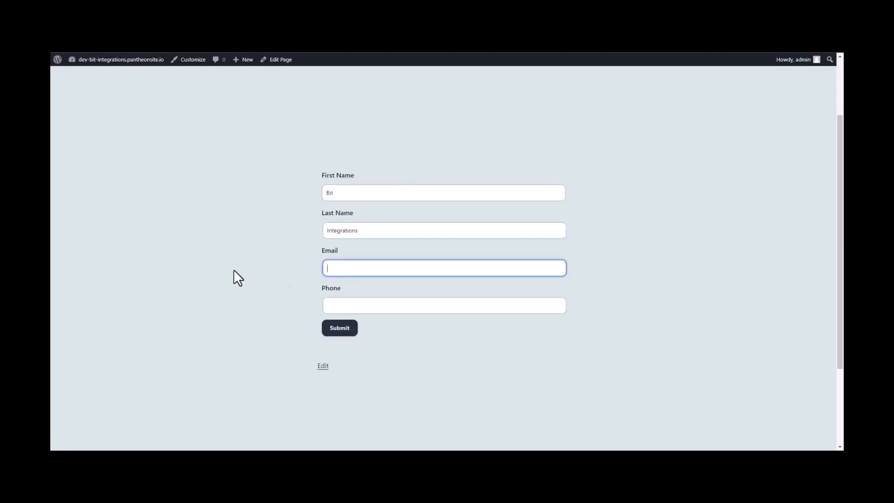
pyautogui.click(336, 305)
pyautogui.write('444555')
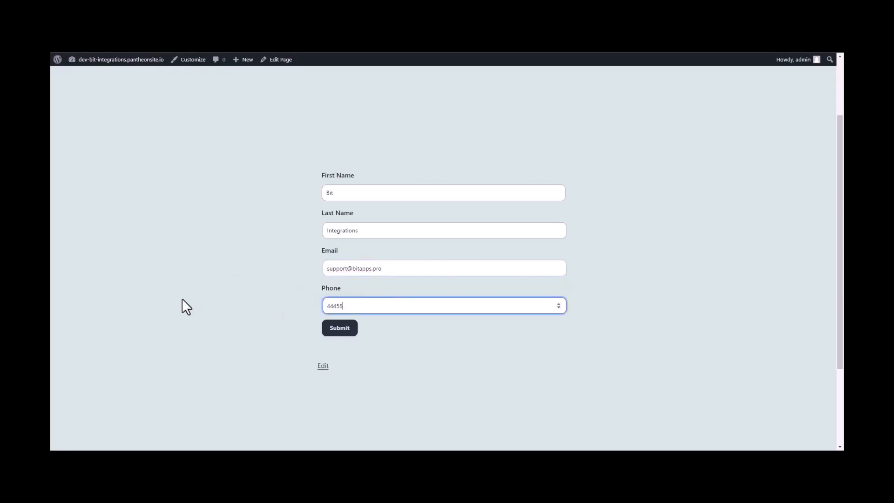
pyautogui.write('666')
pyautogui.click(340, 331)
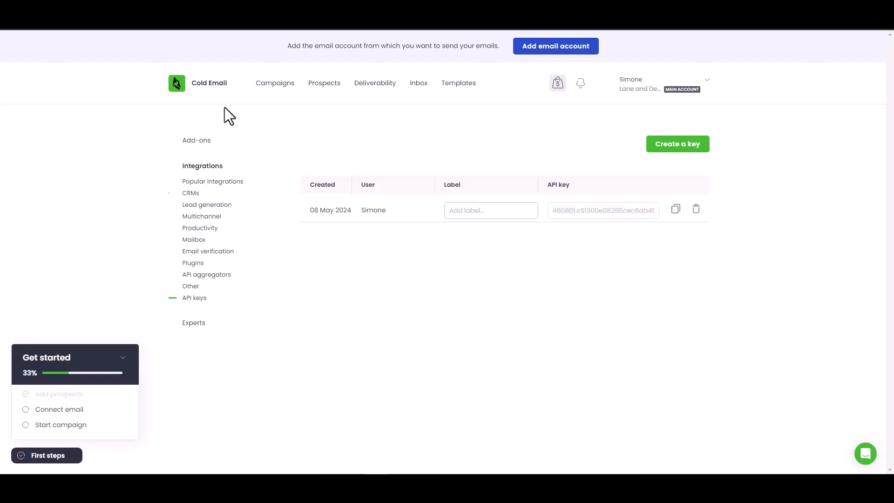
# Step: Go to Woodpecker's Prospects list to find the new ACTIVE prospect 'Integrations'
pyautogui.click(328, 85)
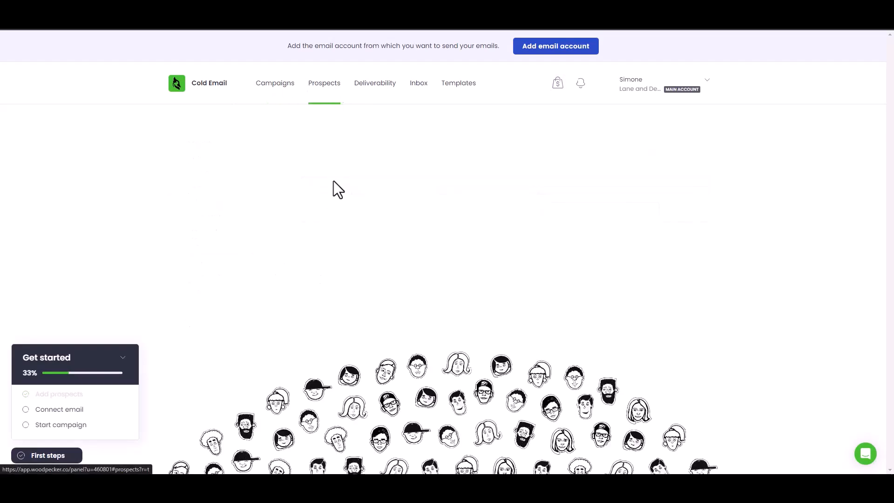